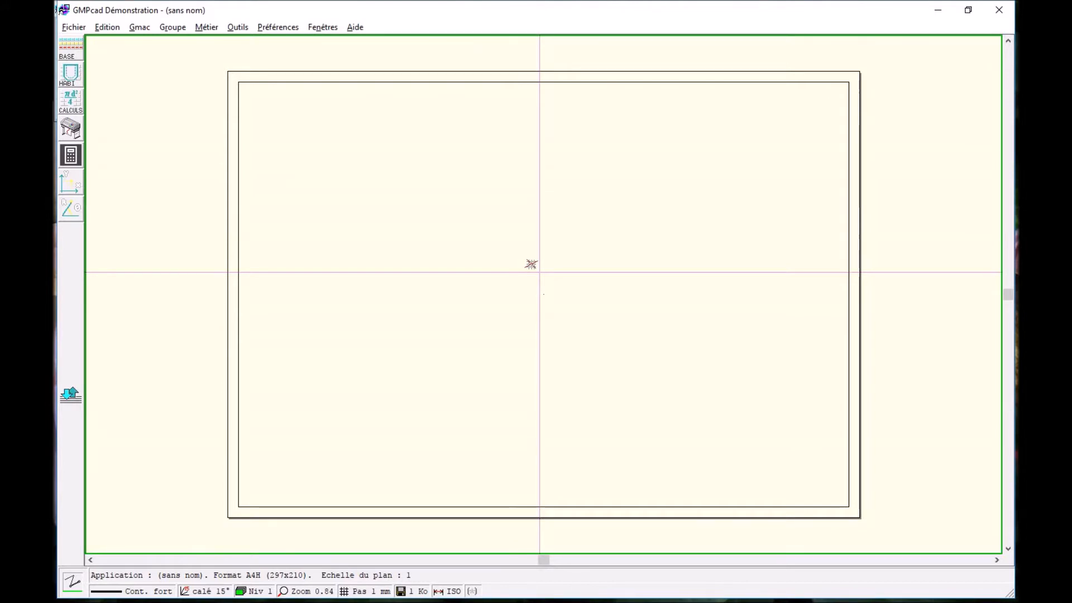
Draw a rectangle 220 mm wide and 120 mm high, extending down and right from a freely placed upper-left corner
left_click(75, 49)
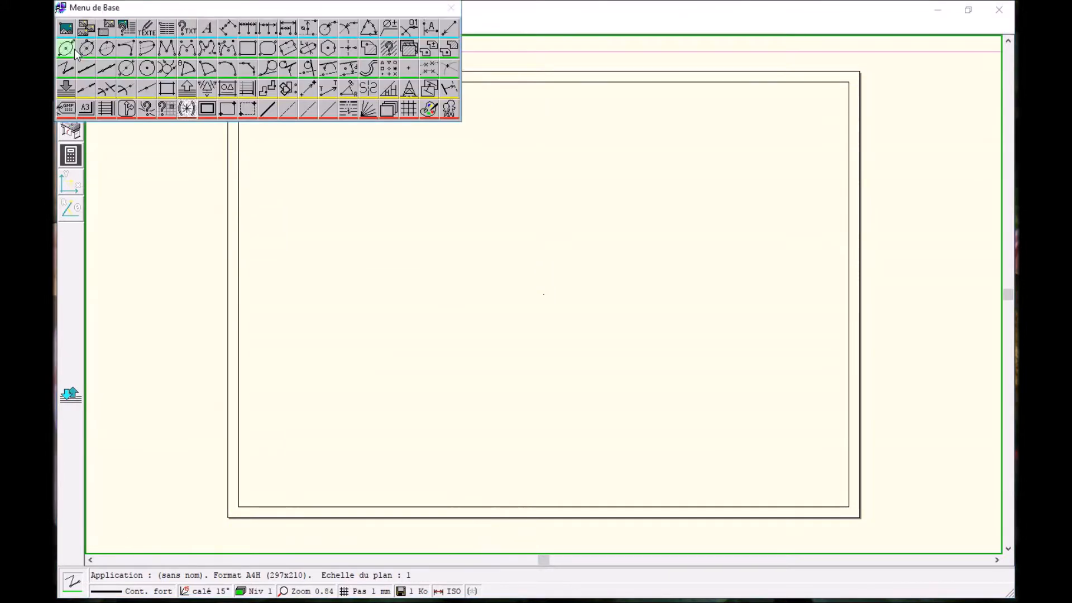
left_click(246, 50)
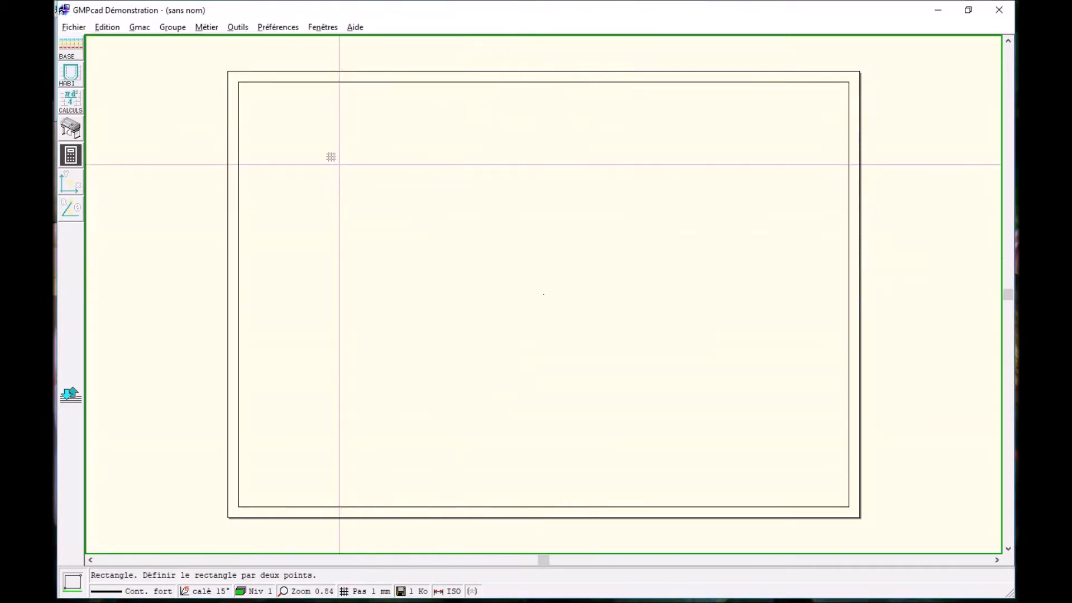
left_click(318, 154)
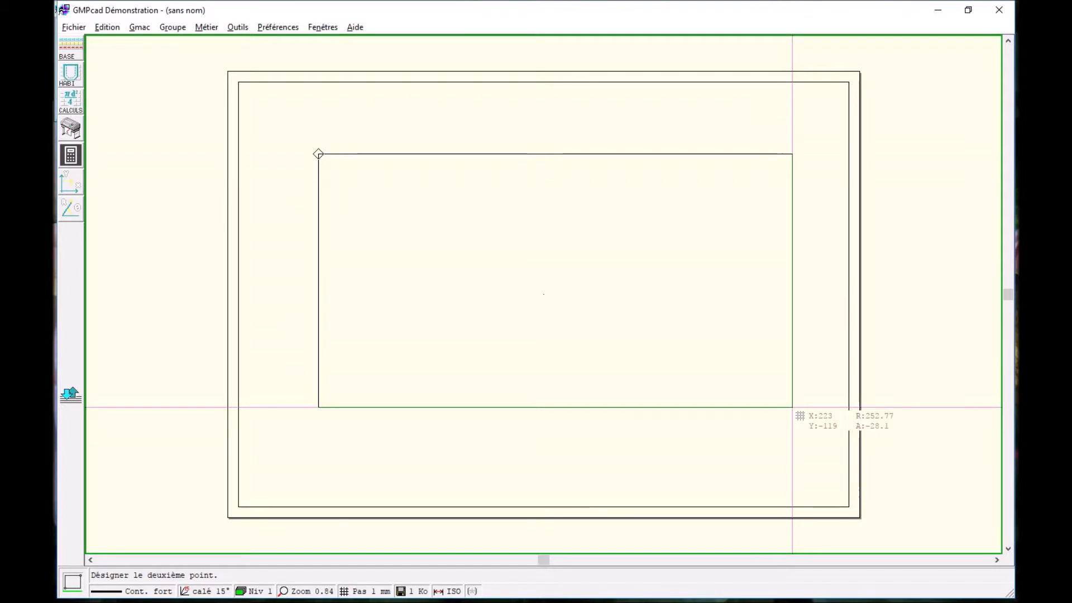
left_click(71, 186)
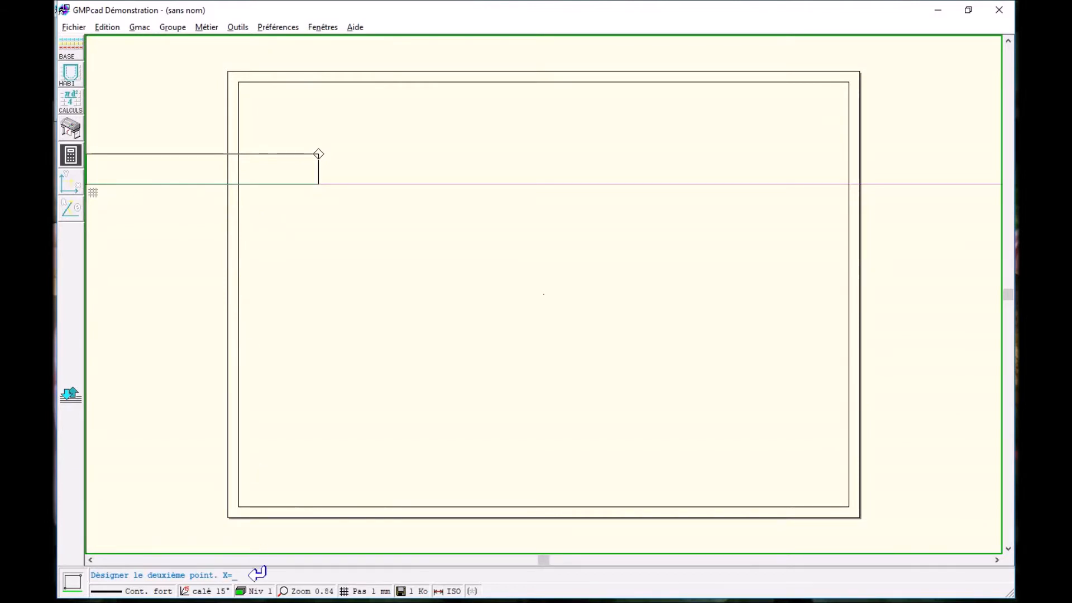
type("220")
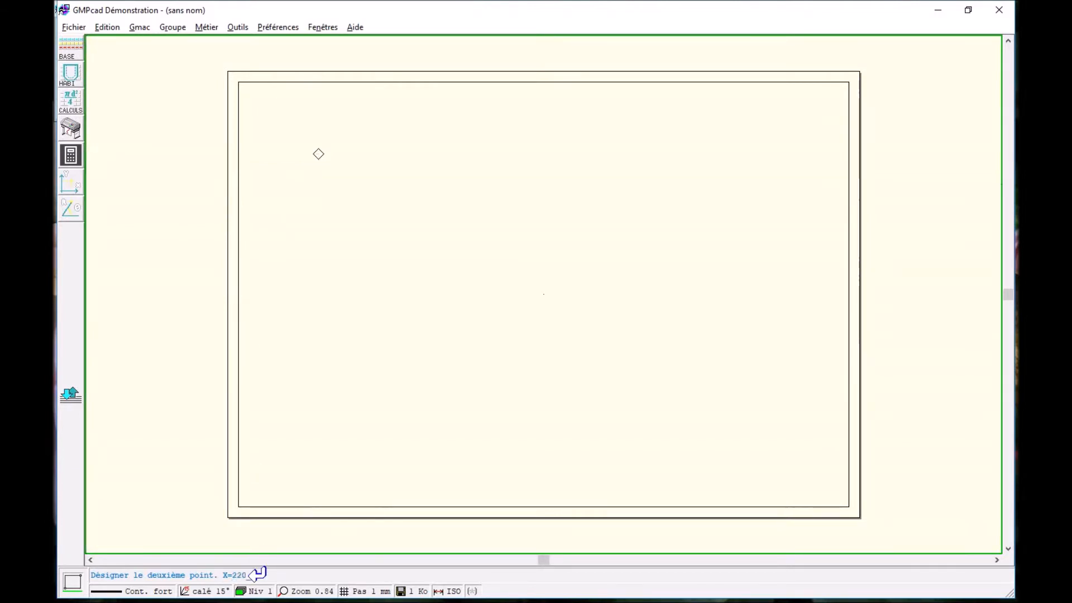
key("Return")
type("-120")
key("Return")
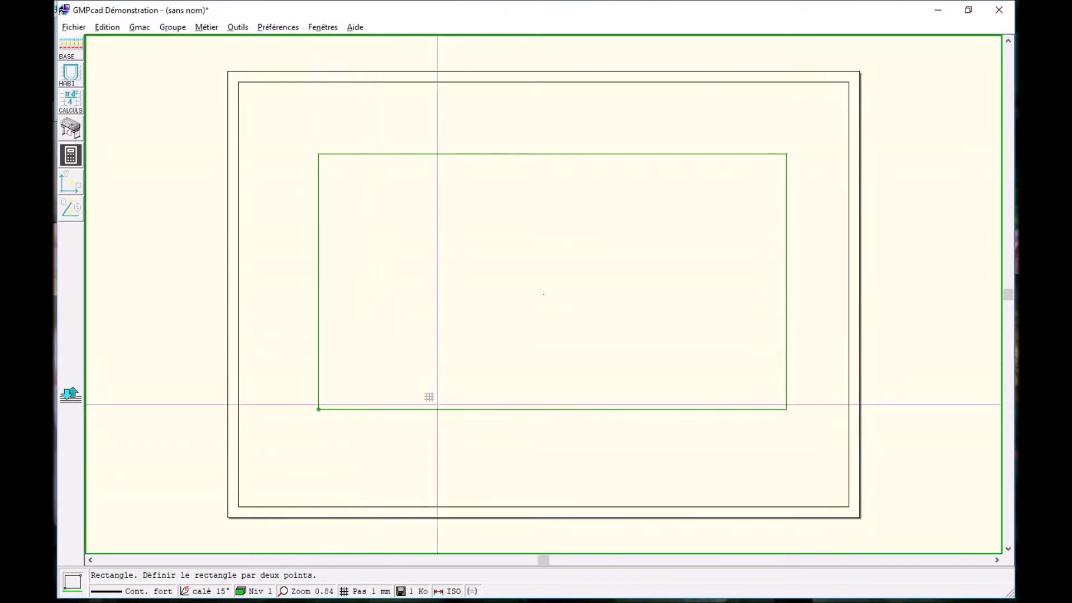
Try to delete the single entity at the rectangle's lower-left corner
mouse_move(254, 2)
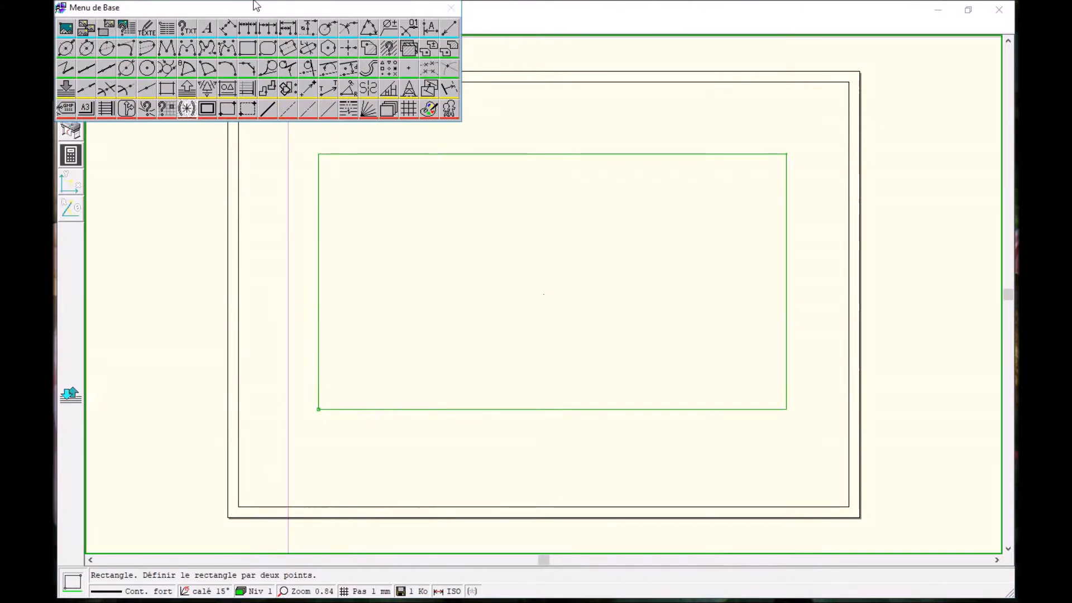
left_click(148, 92)
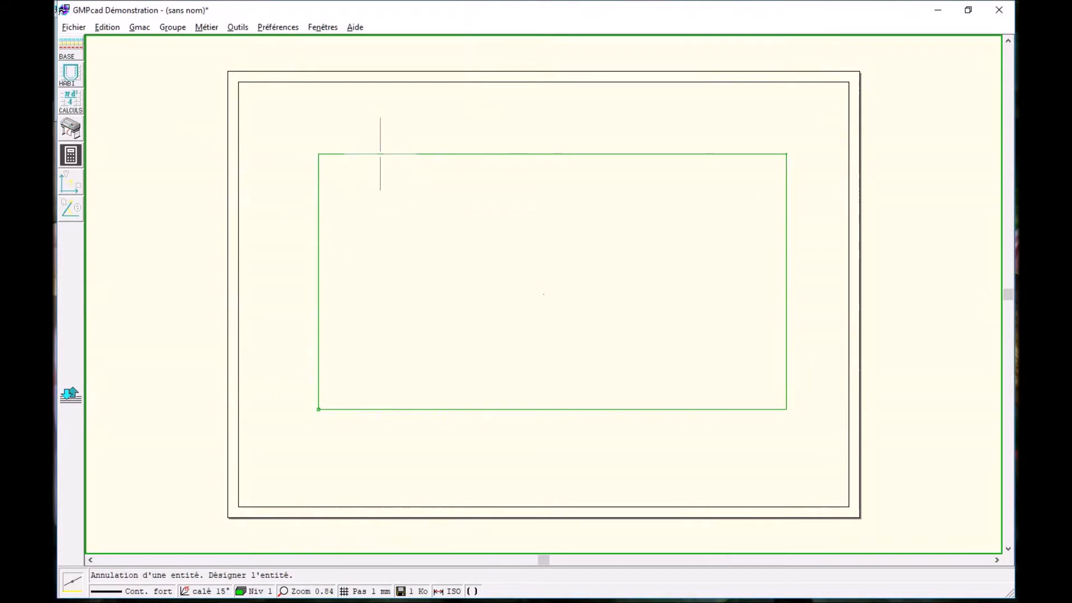
left_click(320, 409)
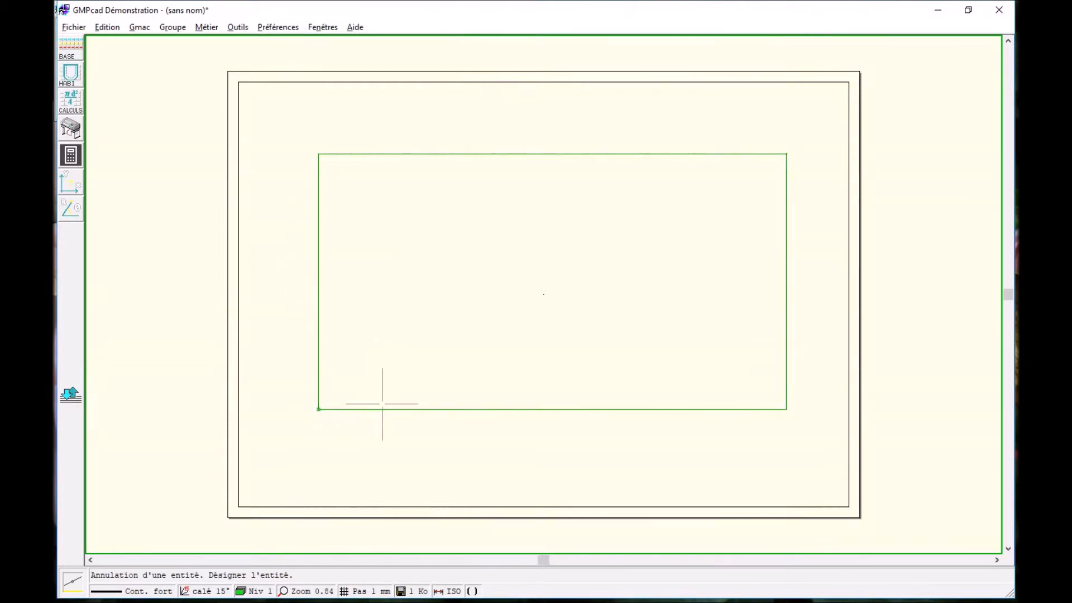
Explode the rectangle into separate line segments
left_click(69, 48)
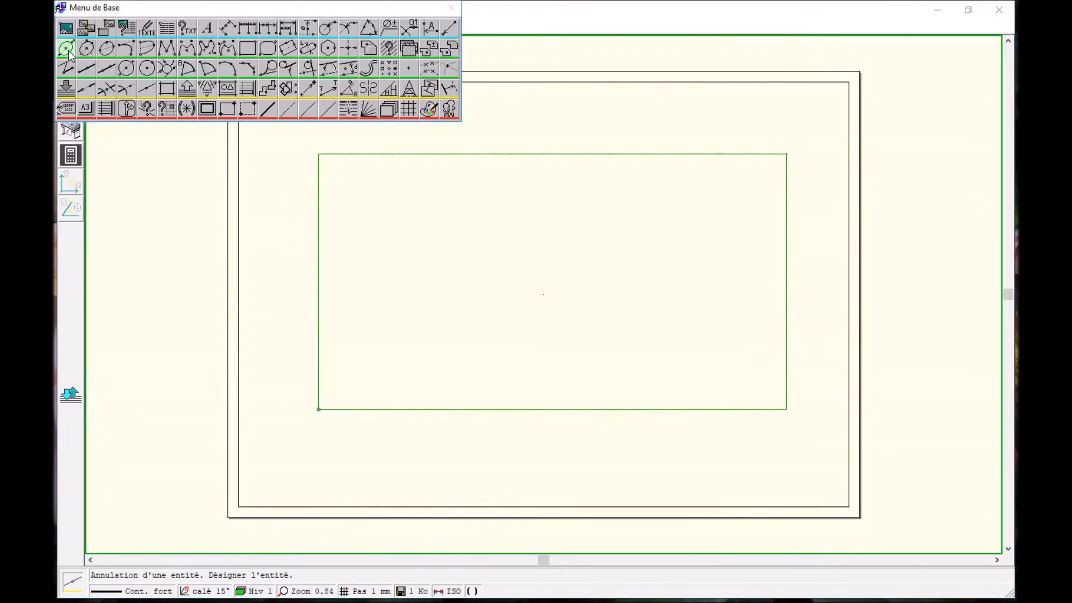
left_click(208, 91)
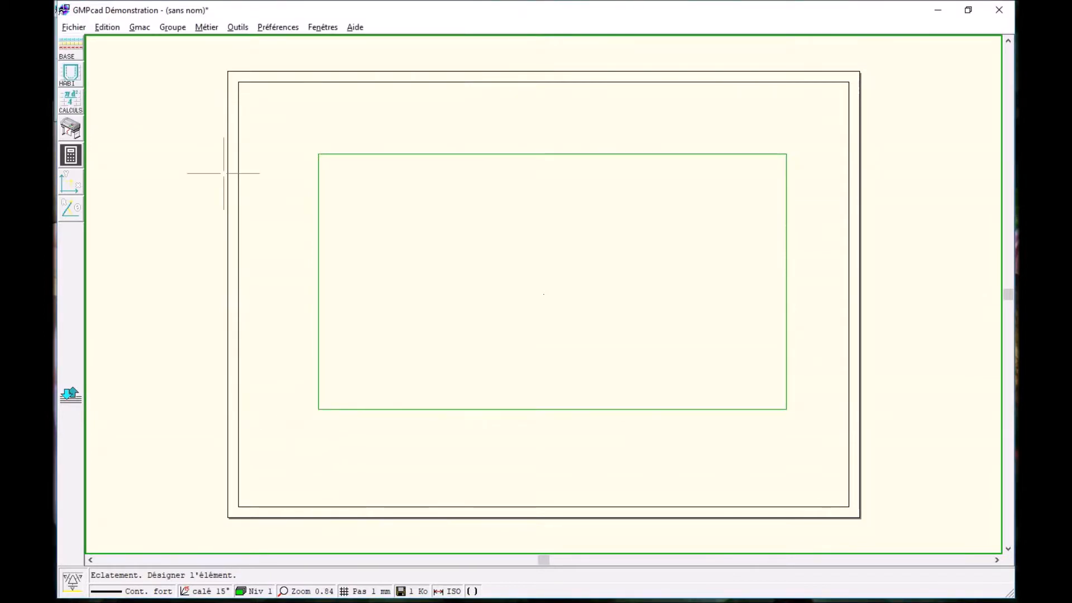
mouse_move(176, 1)
left_click(144, 105)
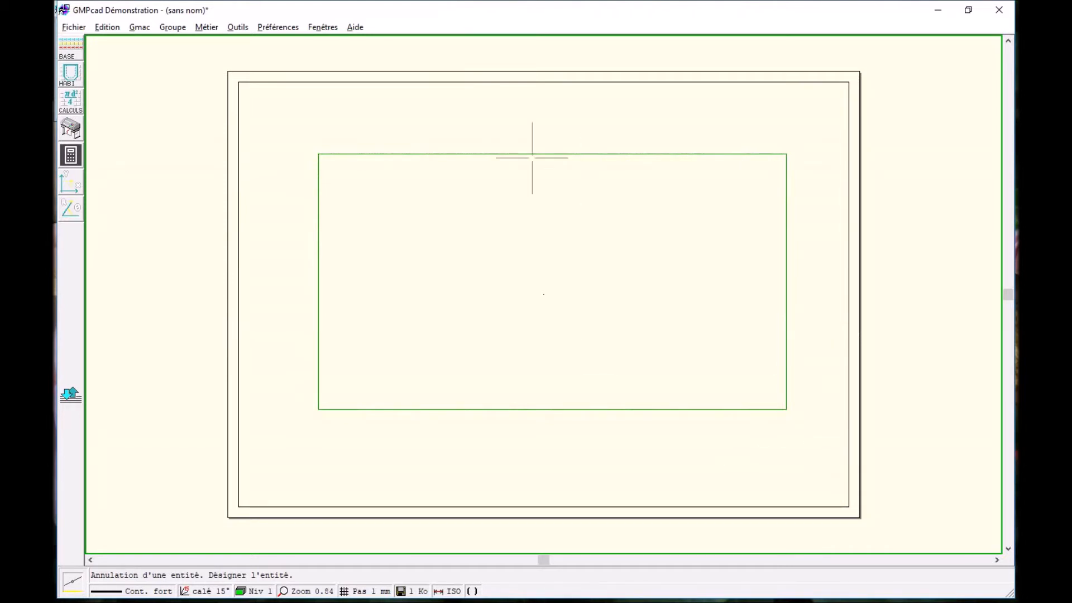
Fillet the rectangle's lower-left corner with a 20 mm radius between its left and bottom sides
left_click(72, 49)
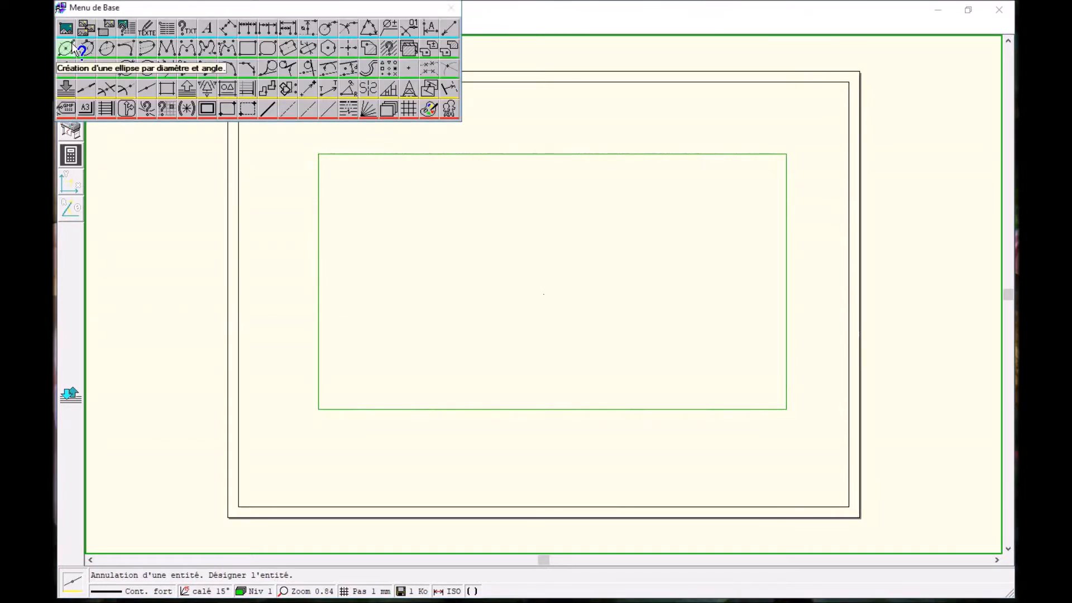
left_click(269, 70)
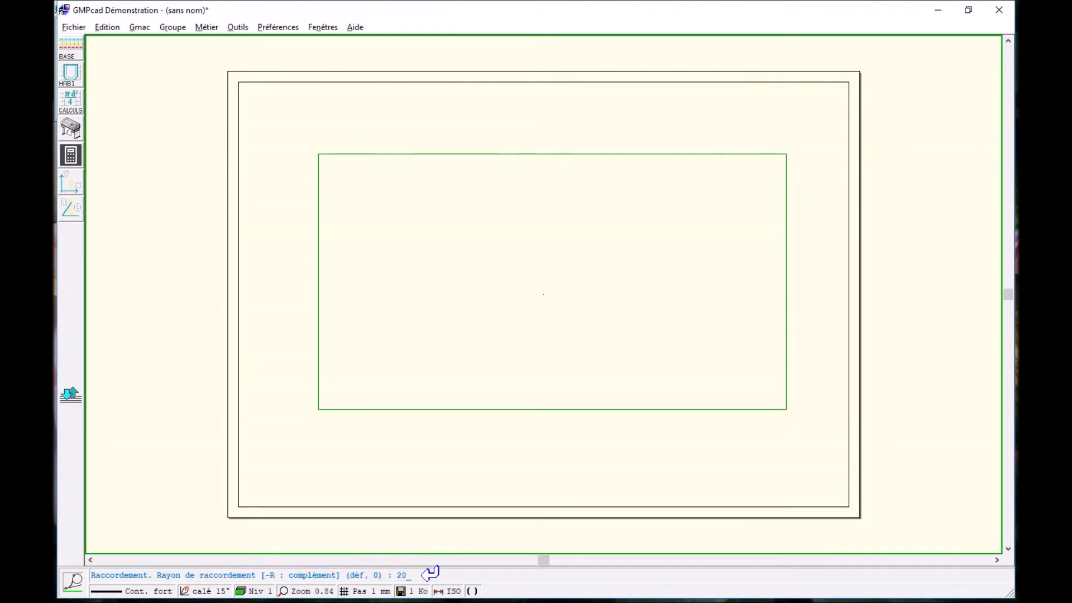
key("Return")
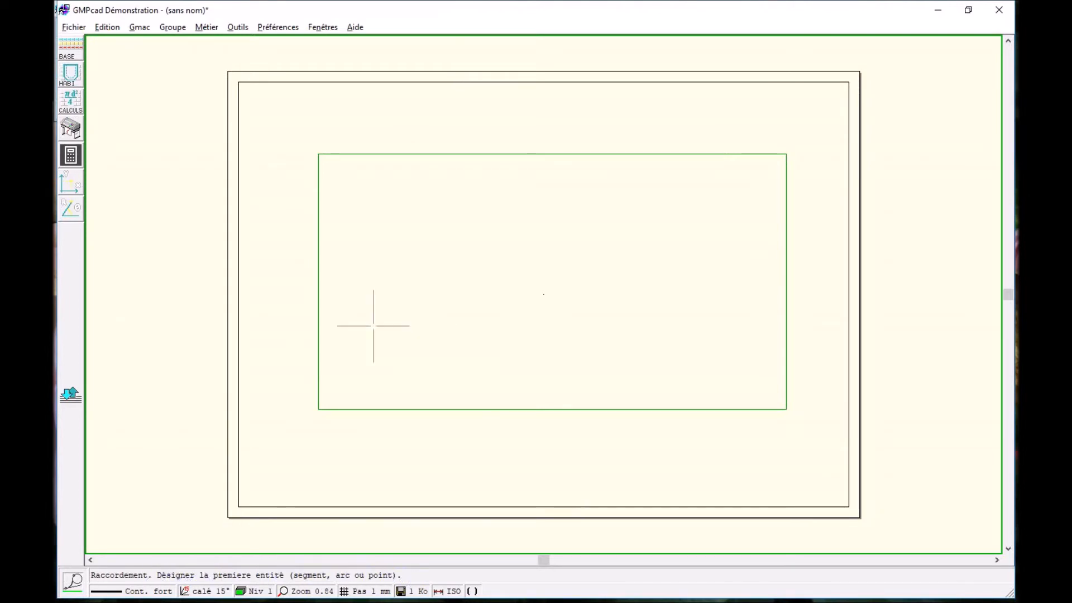
left_click(318, 343)
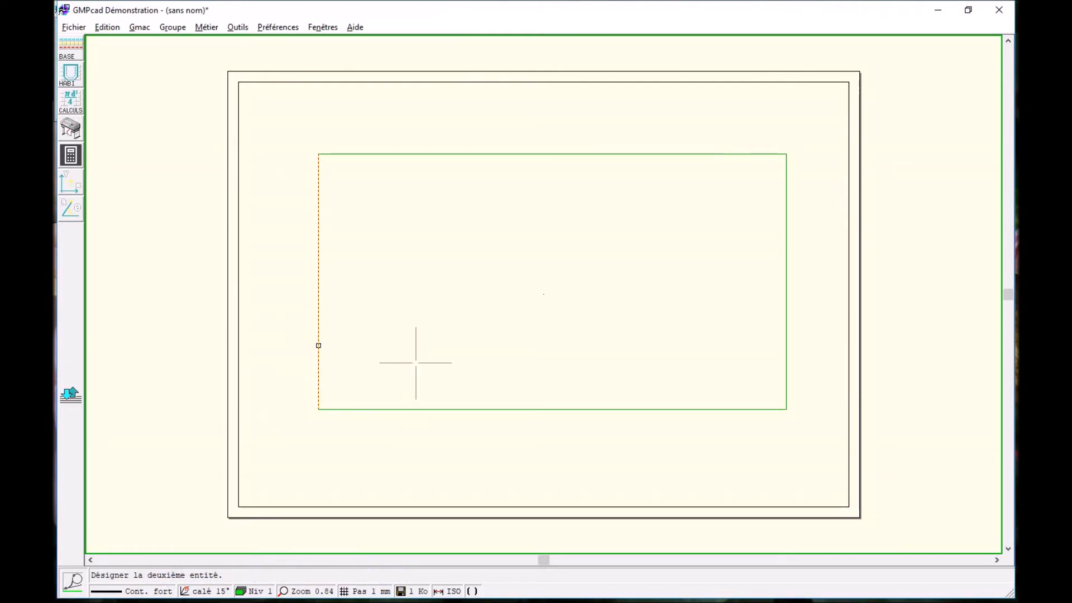
left_click(367, 409)
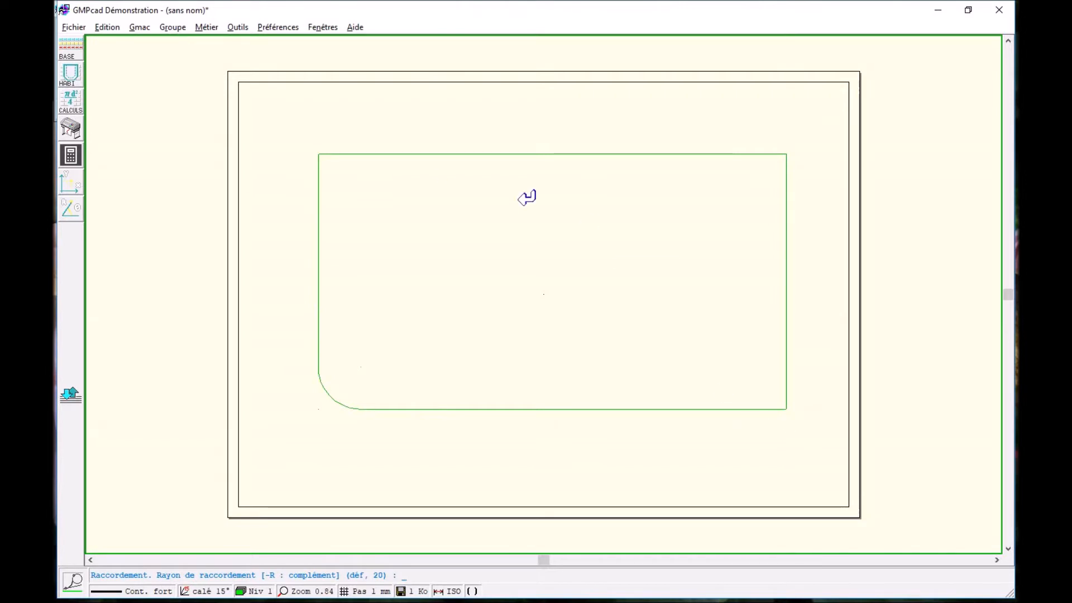
Draw a 40 mm diameter circle tangent to the rectangle's right and bottom sides in the lower-right corner
left_click(72, 52)
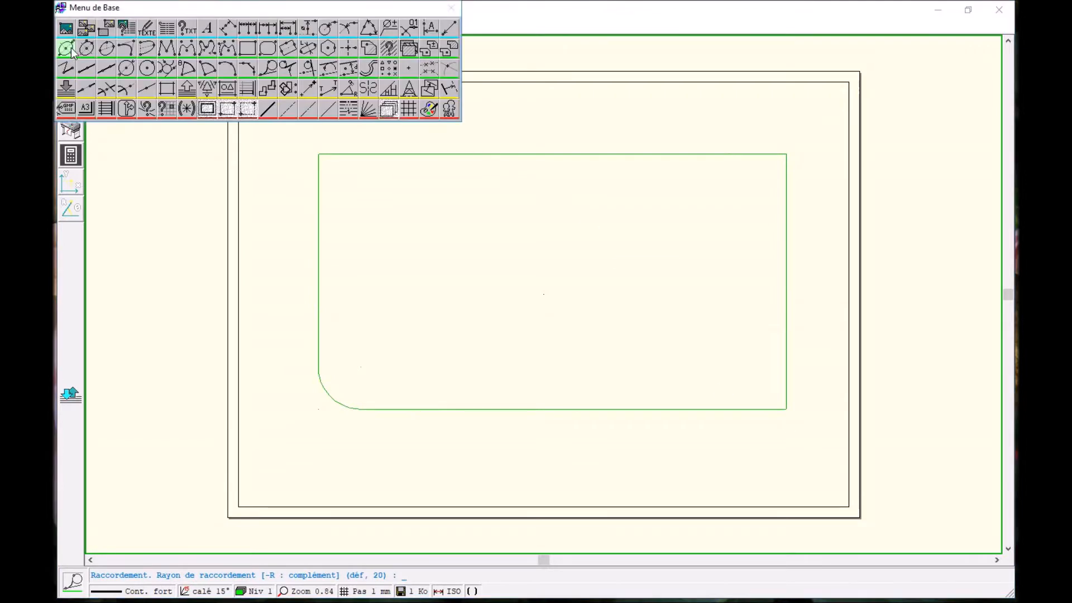
left_click(169, 73)
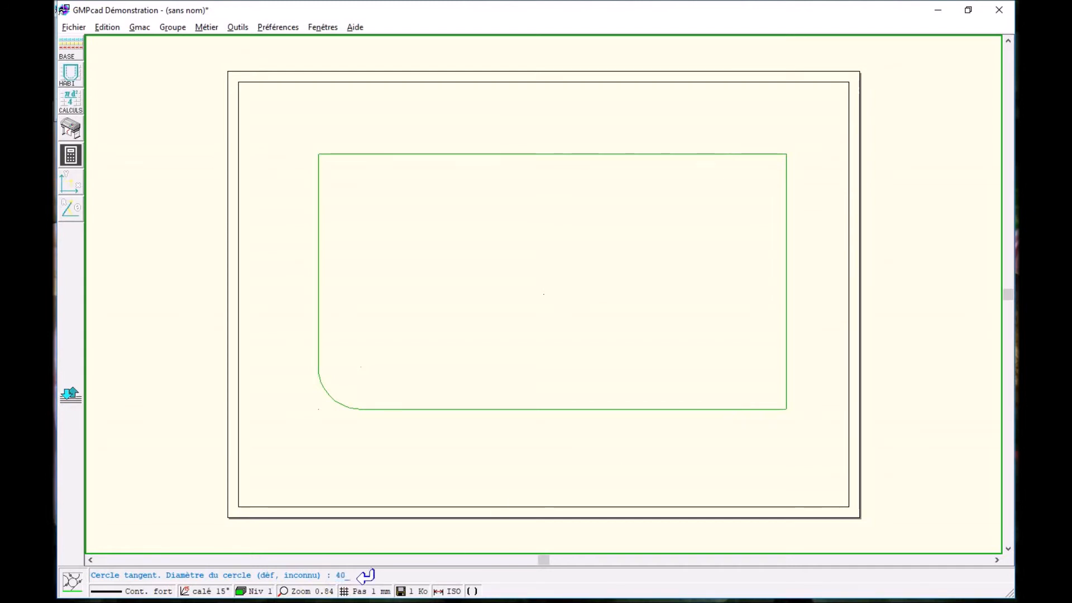
left_click(365, 574)
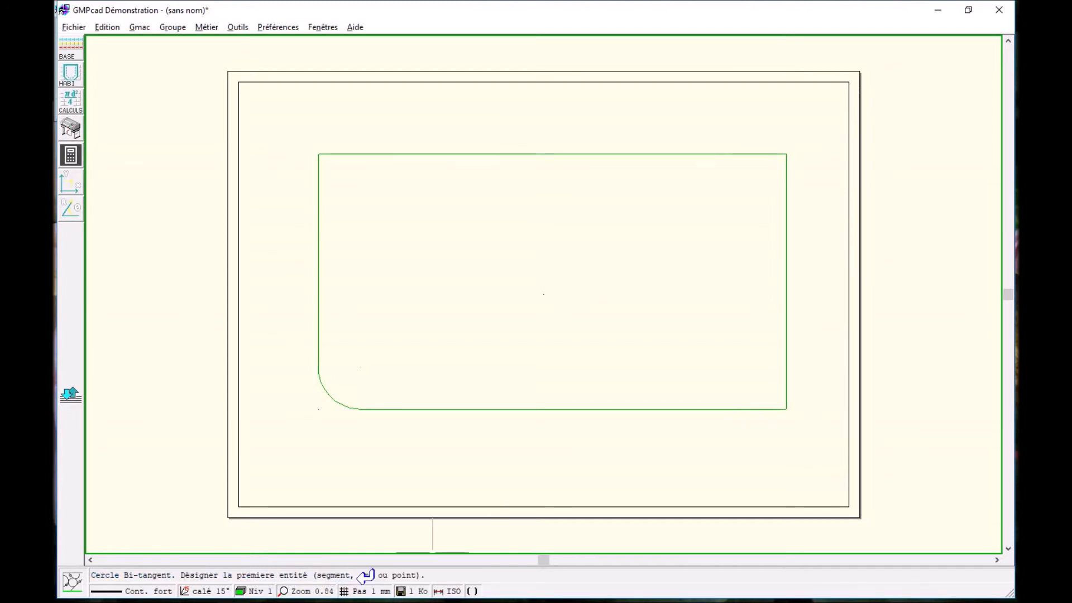
left_click(786, 349)
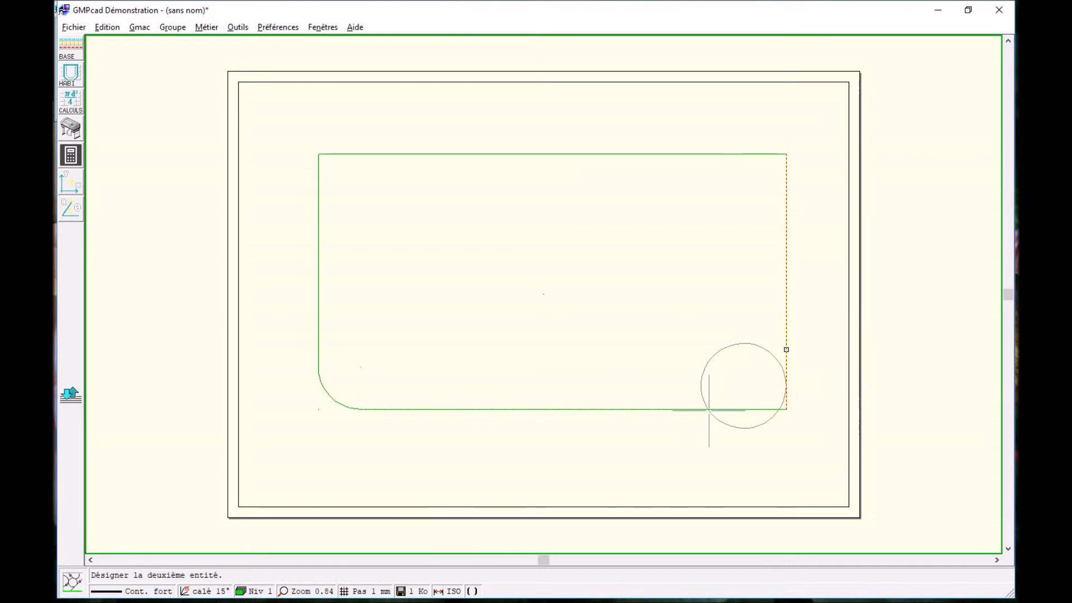
left_click(709, 409)
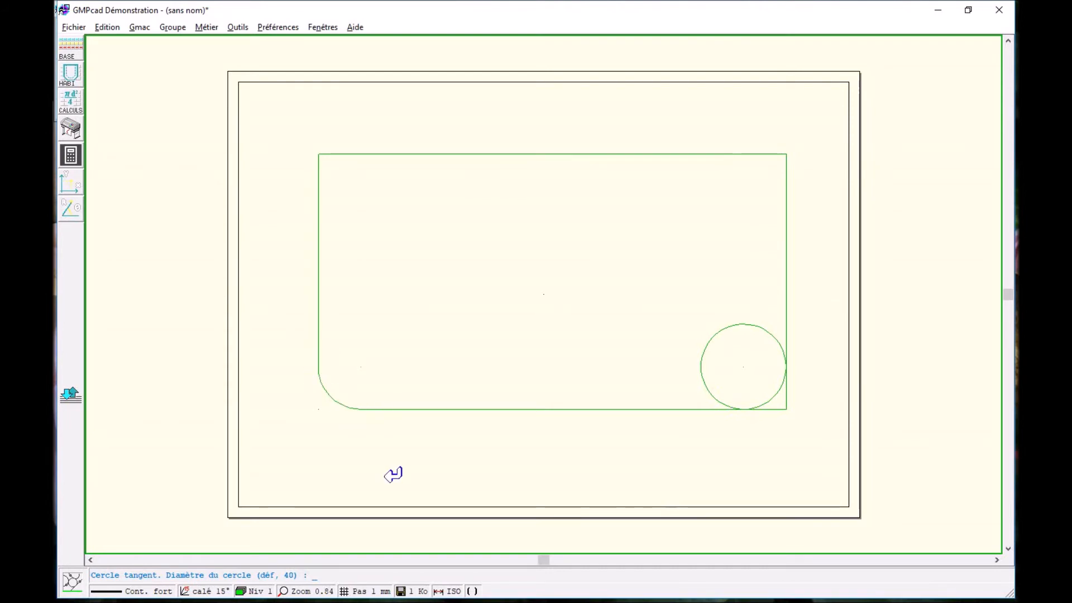
Erase the circle's inner portion and the two leftover line ends, leaving a rounded lower-right corner
mouse_move(378, 4)
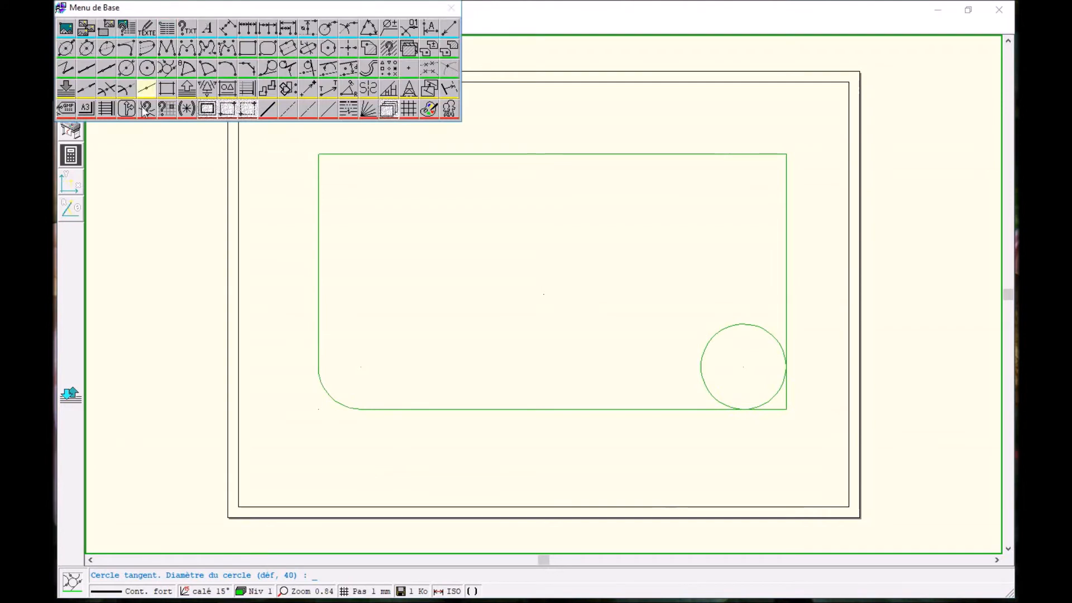
left_click(107, 89)
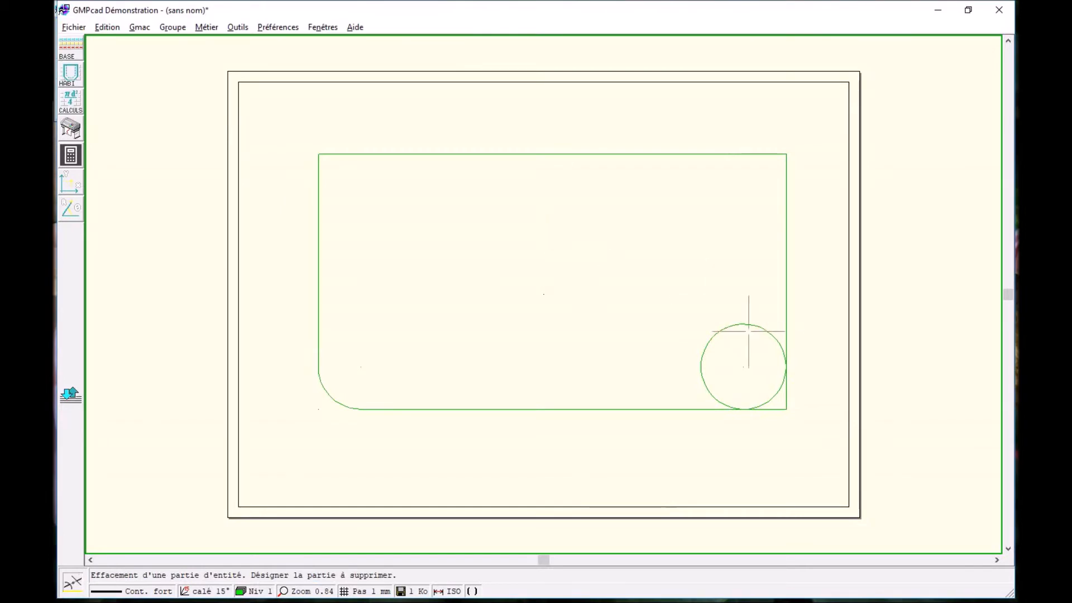
left_click(731, 326)
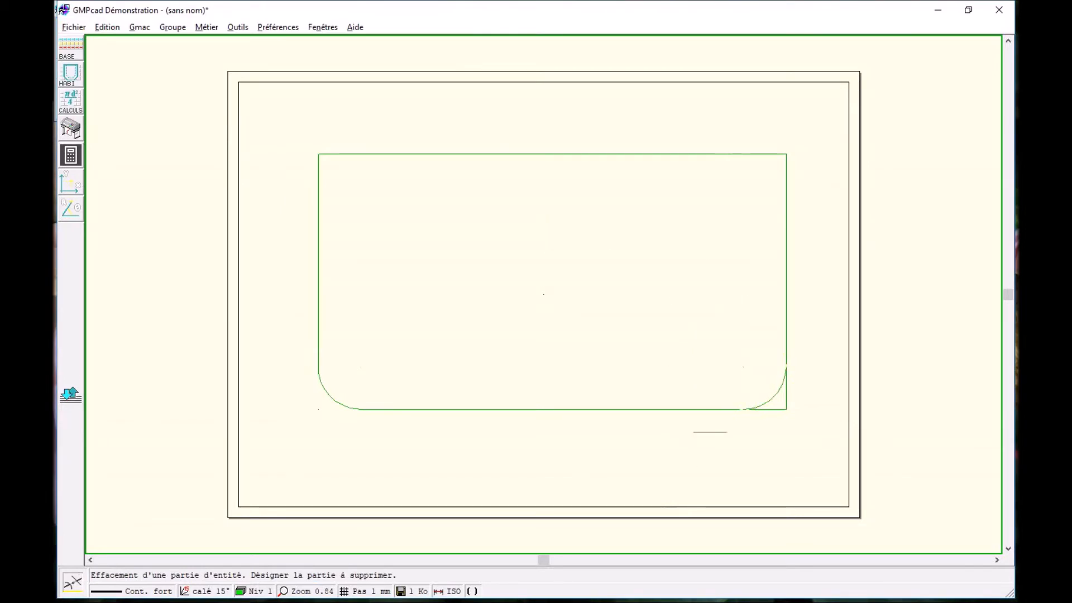
left_click(772, 410)
left_click(786, 407)
key("f")
key("Return")
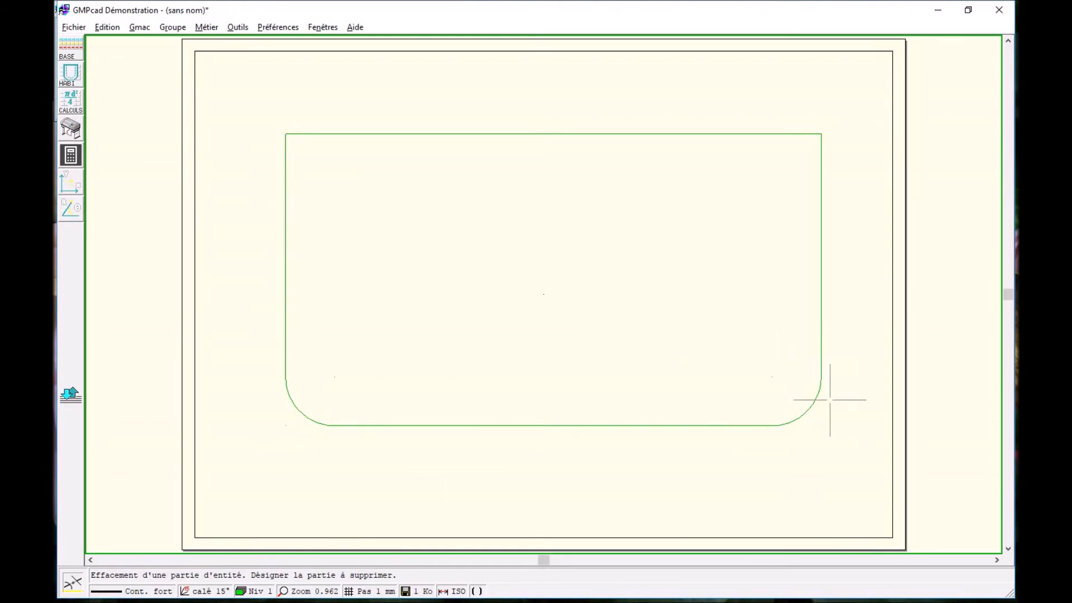
Add a diameter dimension to the lower-left corner arc, with its text inside the shape
right_click(317, 86)
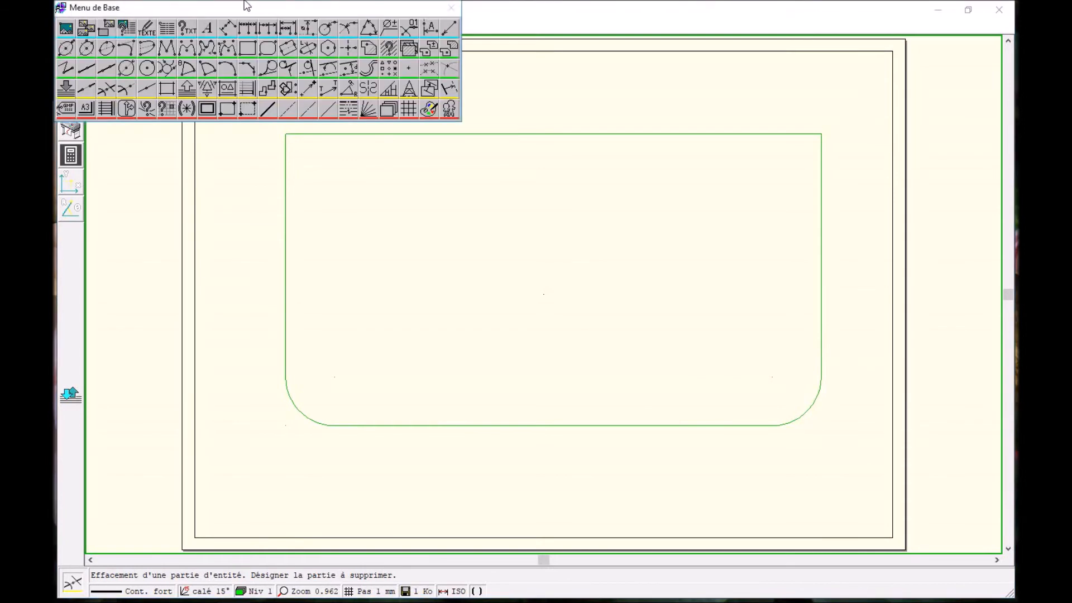
left_click(331, 30)
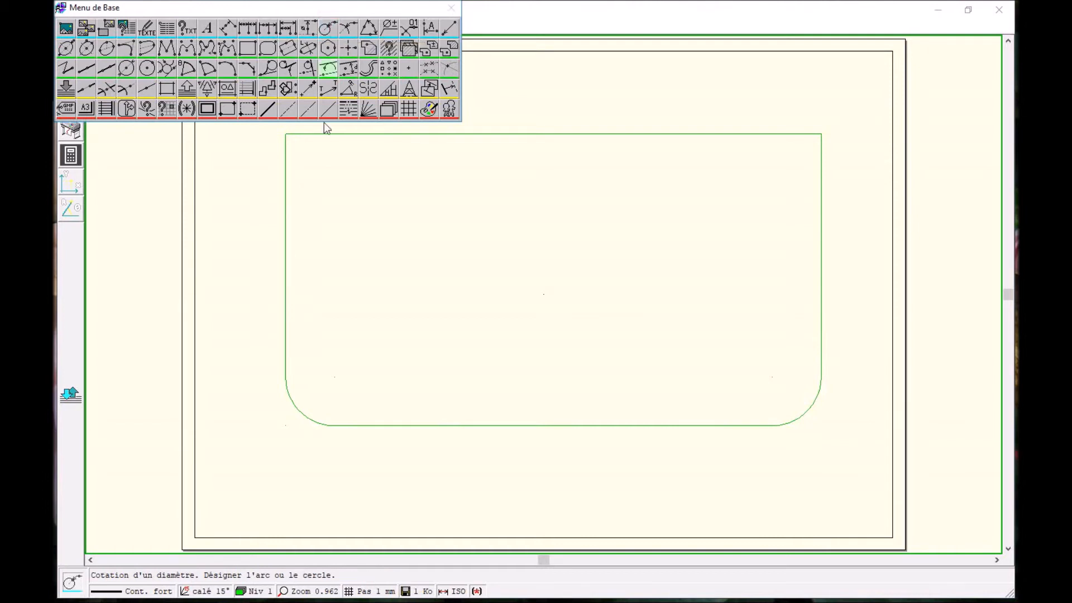
left_click(295, 409)
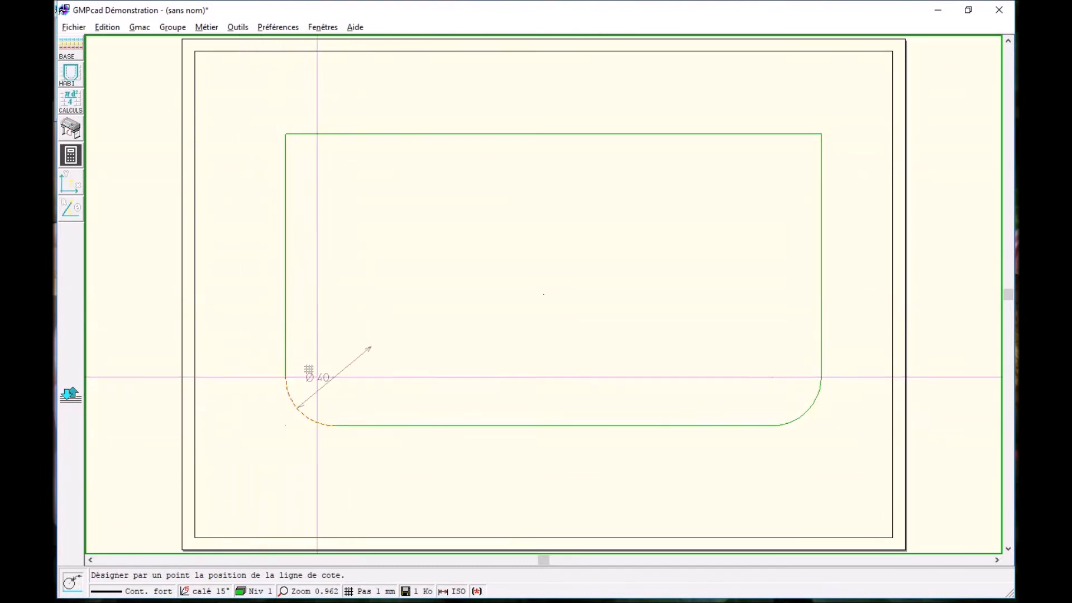
left_click(356, 389)
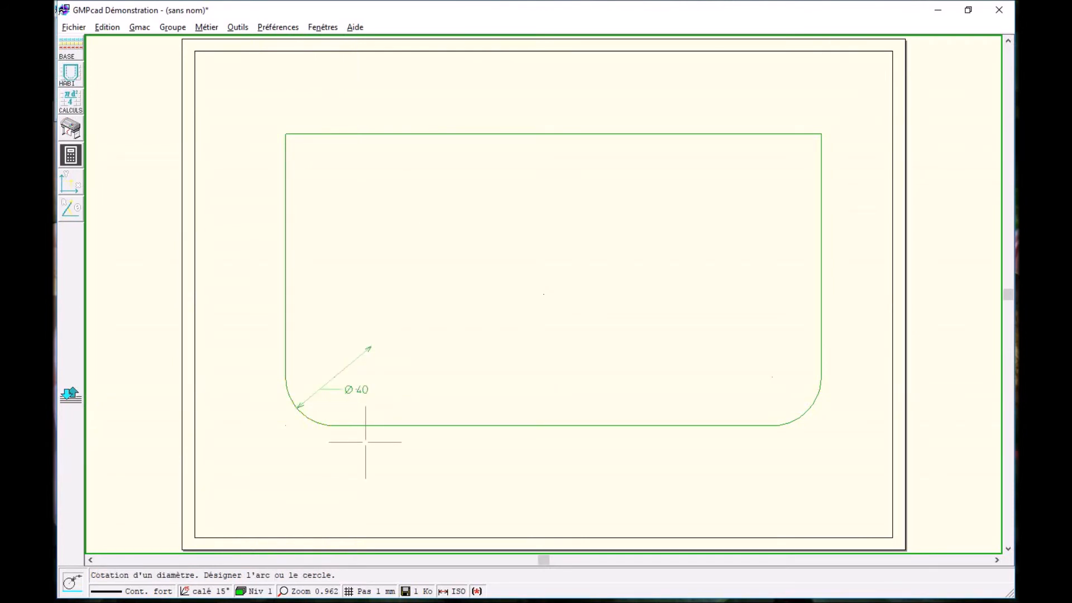
Add a radius dimension to the lower-right corner arc, with its text inside the shape
right_click(256, 234)
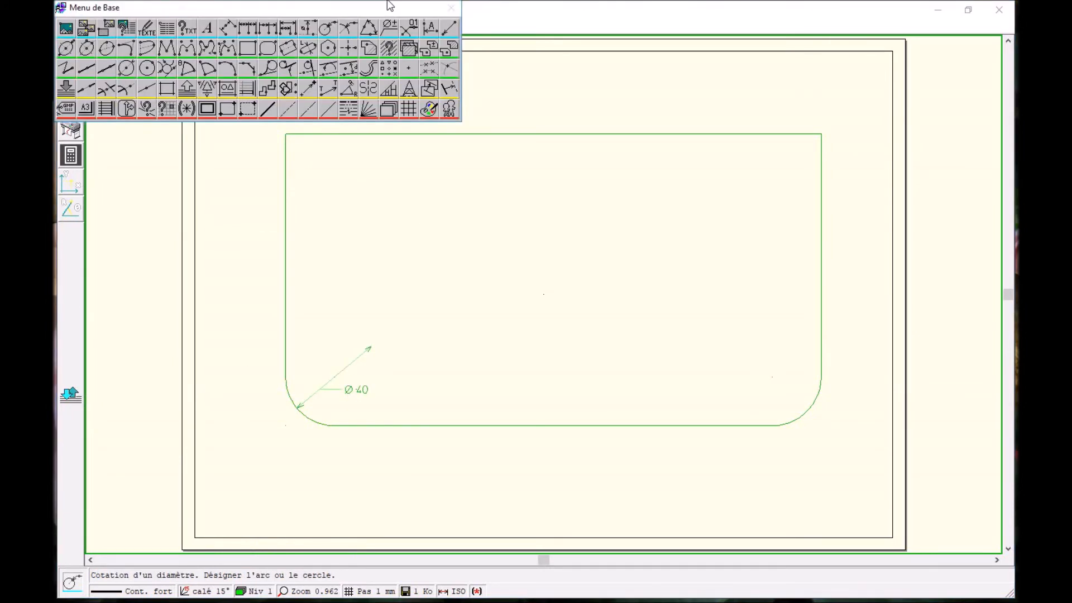
left_click(349, 29)
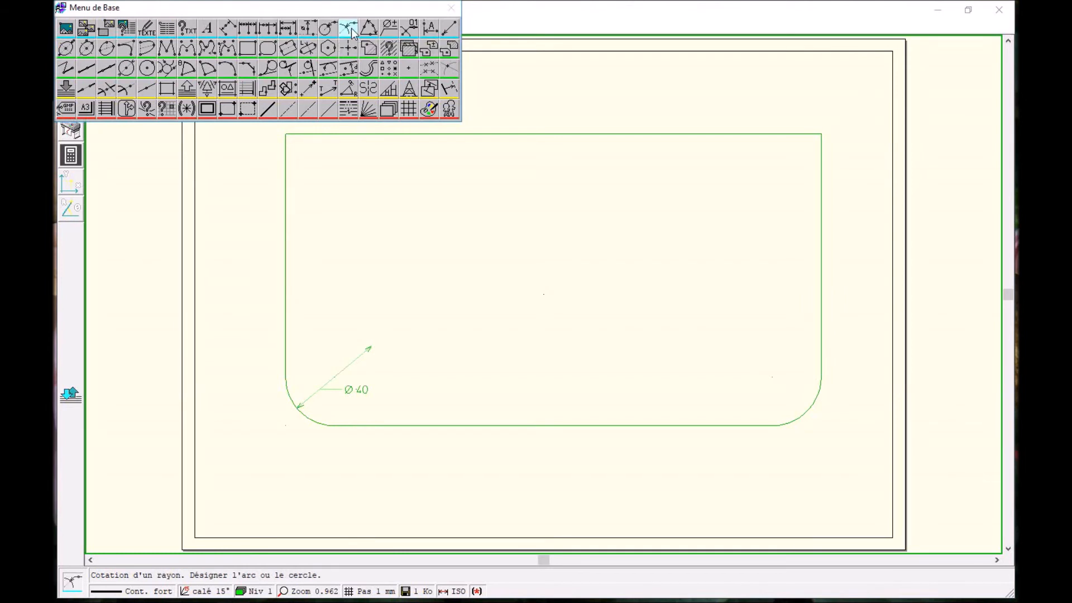
left_click(808, 409)
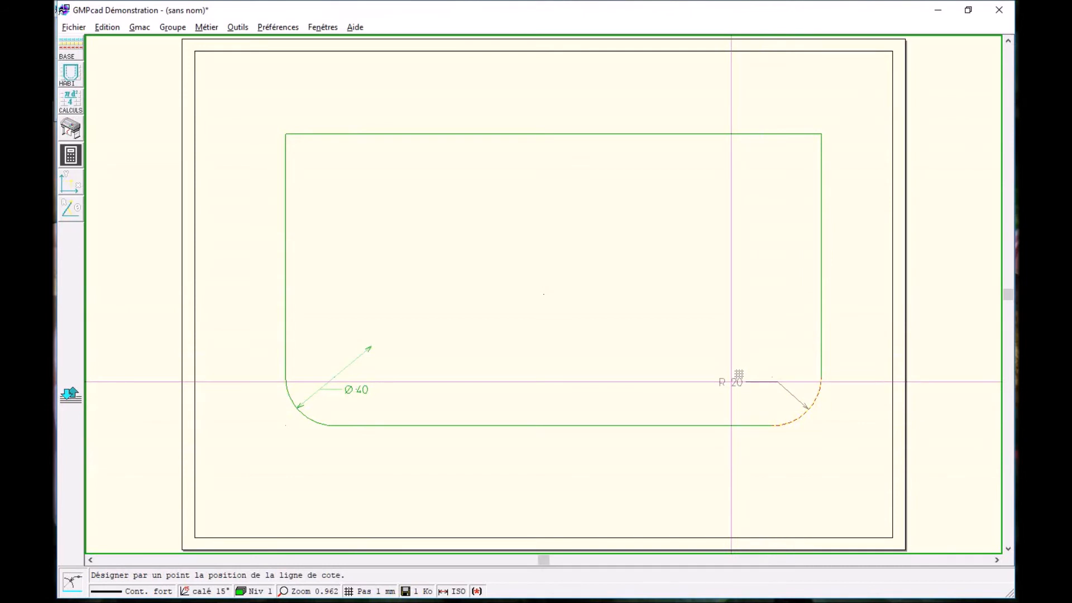
left_click(732, 377)
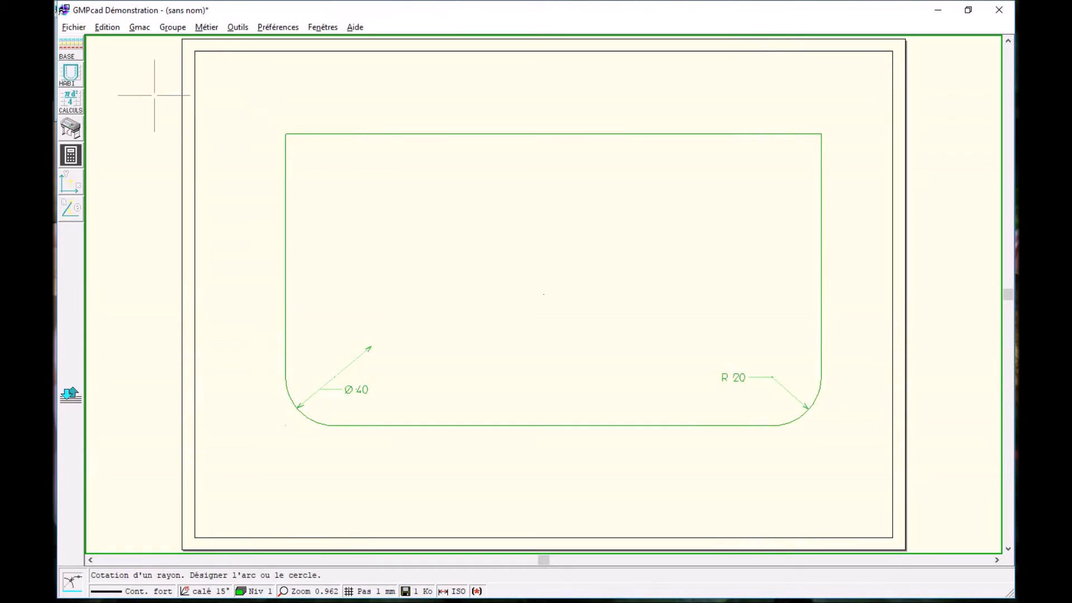
Calculate the surface area of the plate's closed contour from a point picked inside it
left_click(70, 105)
left_click(70, 104)
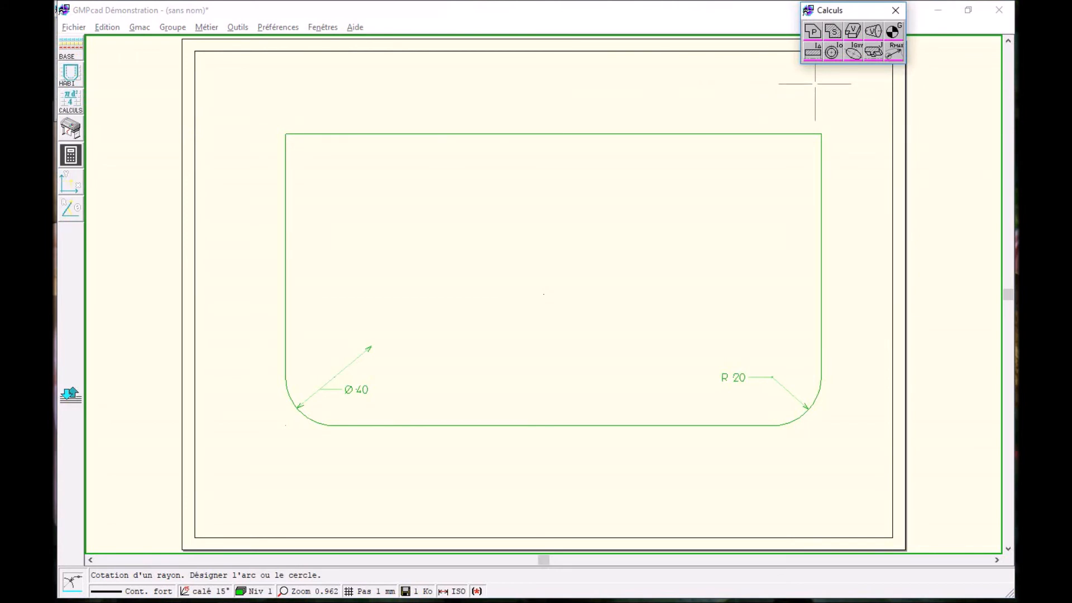
left_click(812, 55)
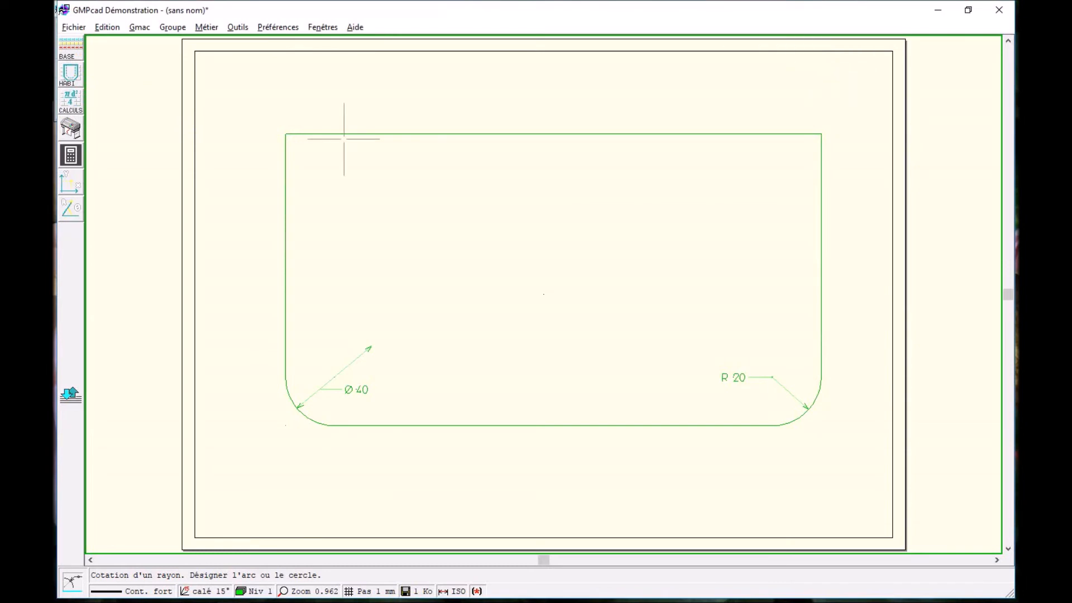
left_click(70, 100)
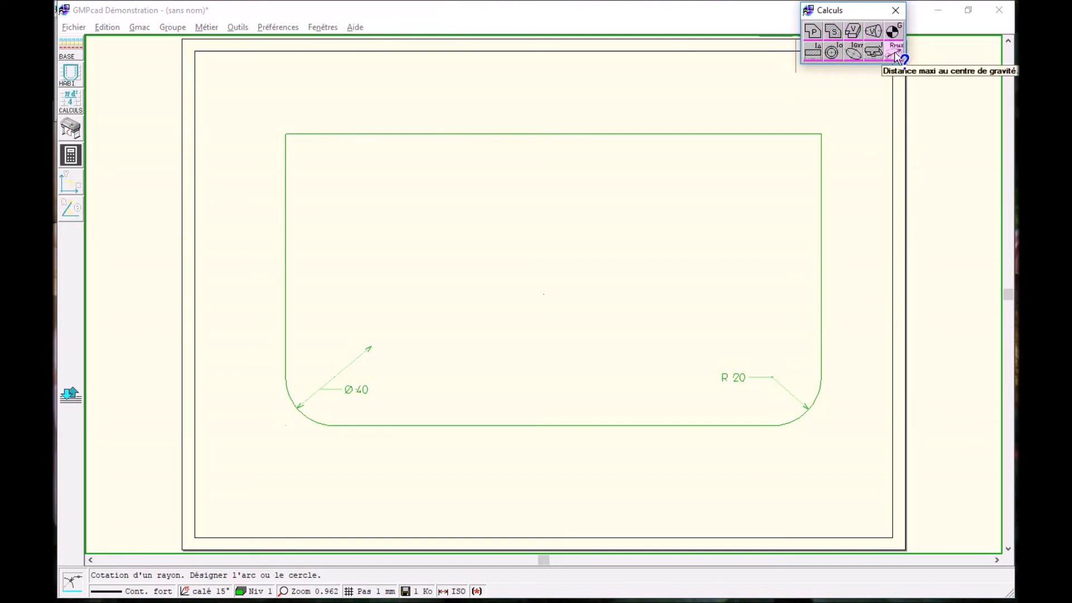
left_click(840, 35)
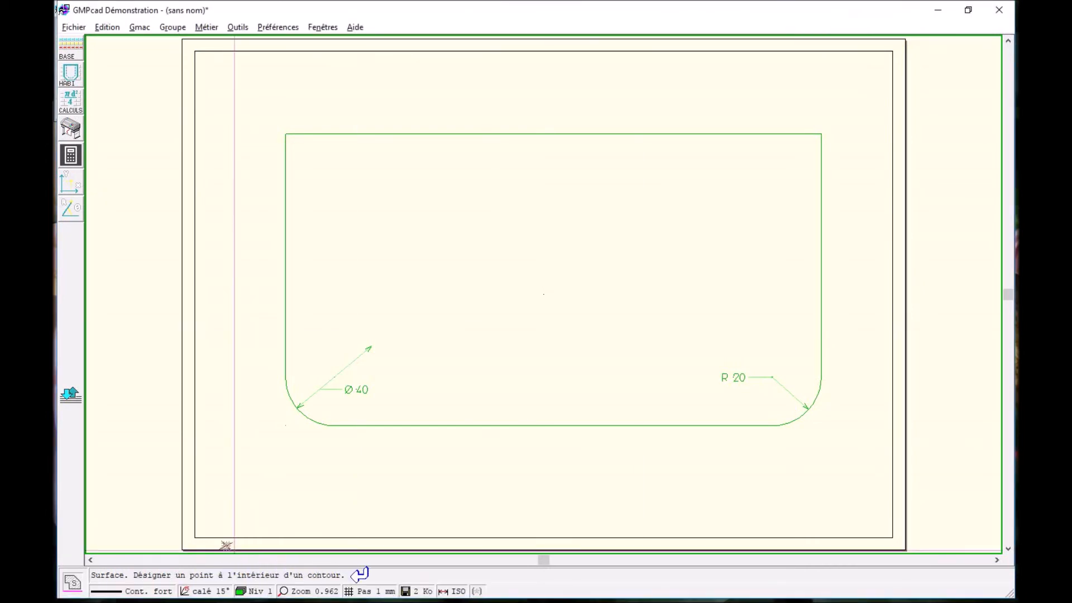
left_click(529, 216)
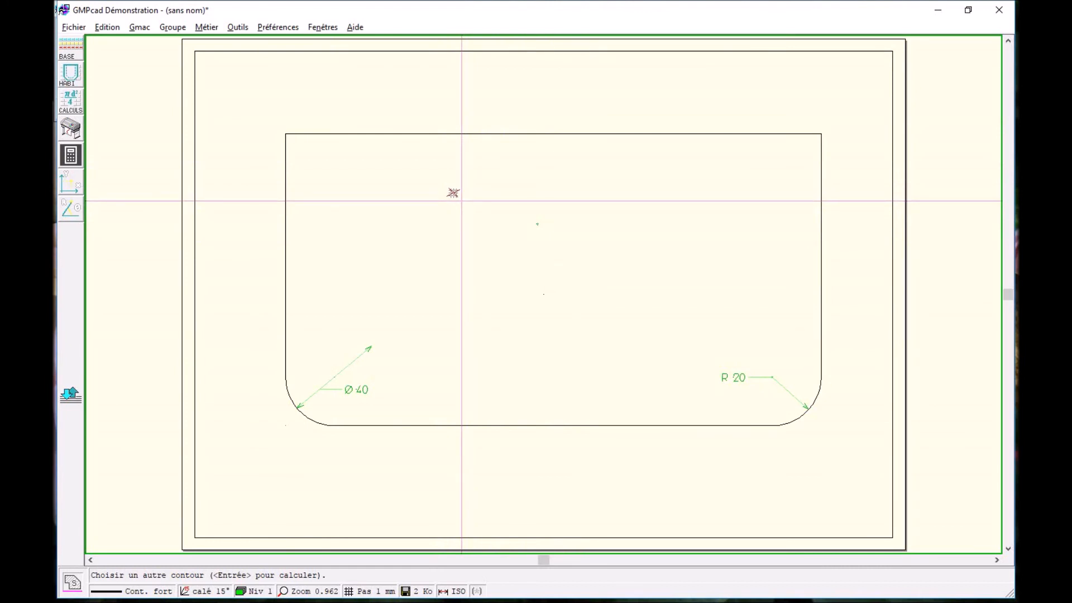
key("Return")
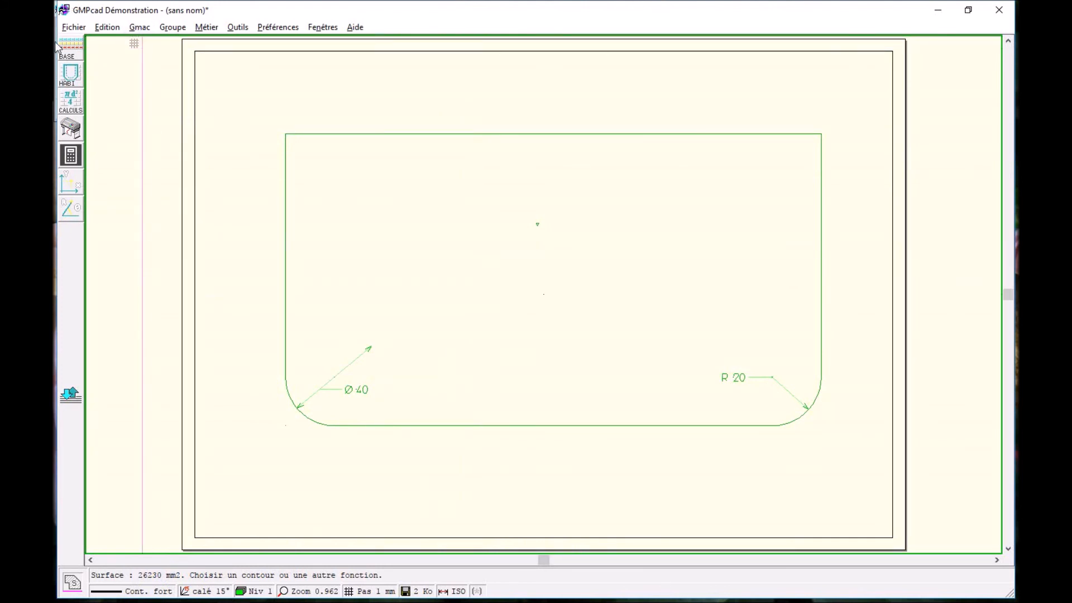
Place the text "26230mm2" inside the upper-left part of the plate
left_click(69, 53)
left_click(144, 31)
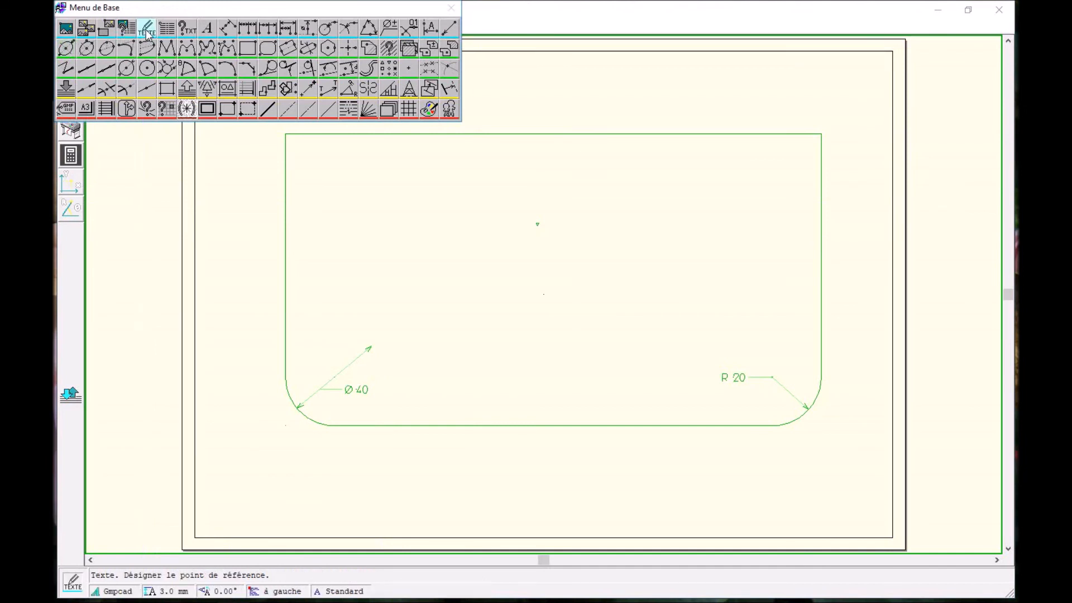
left_click(412, 221)
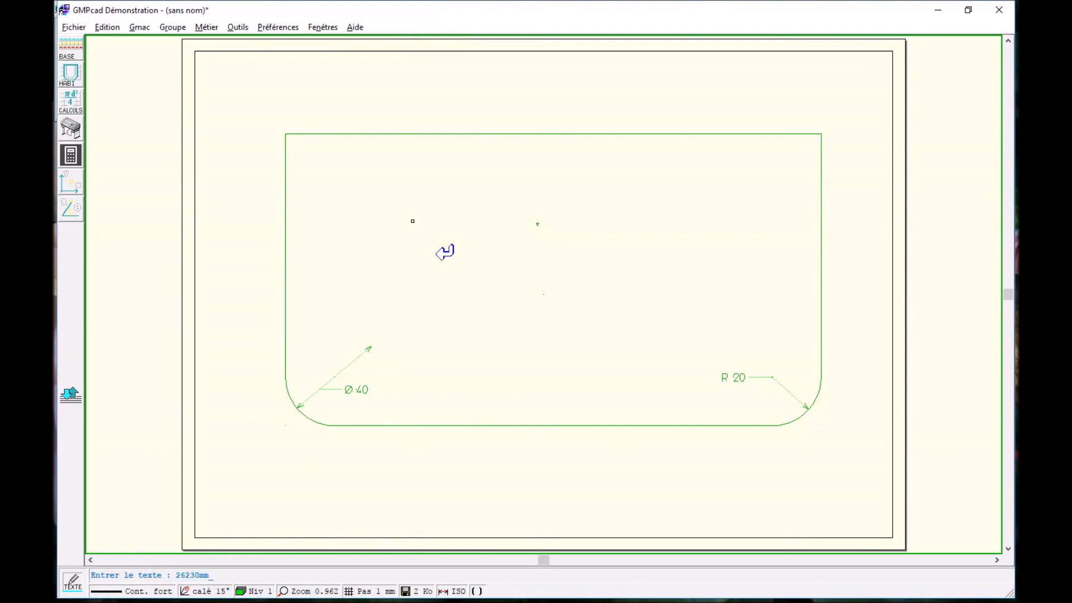
key("Return")
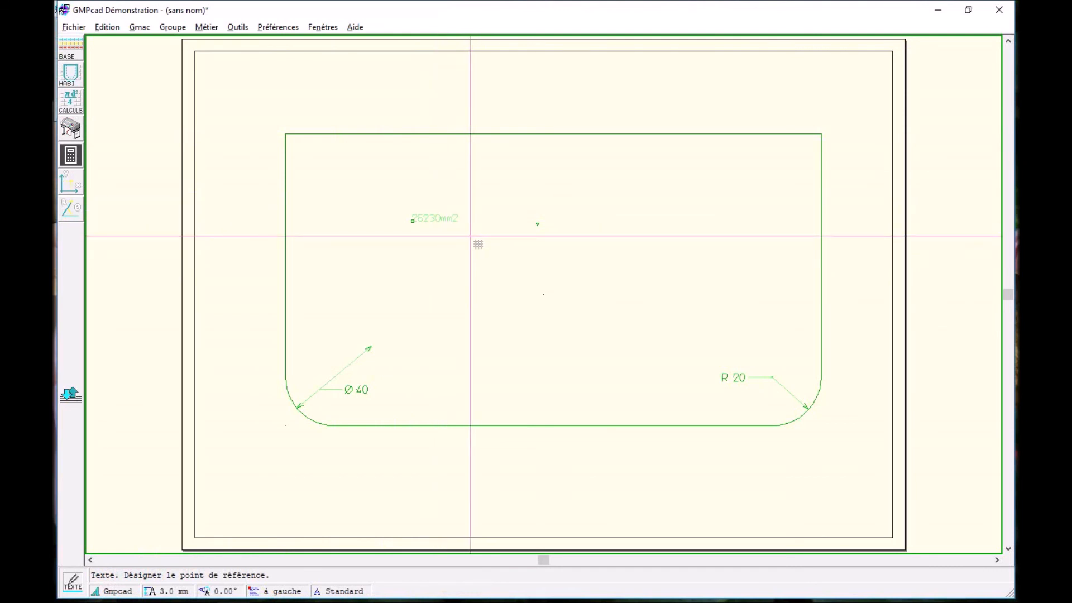
Add a vertical linear dimension between the plate's top and bottom edges, placing its line inside the shape just left of centre
mouse_move(257, 5)
left_click(227, 29)
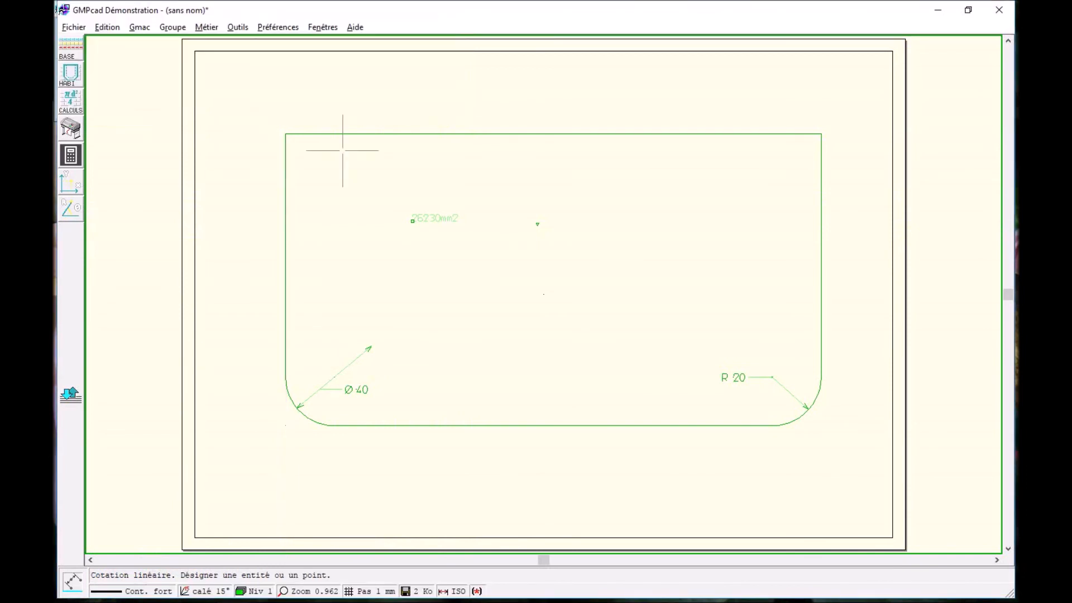
left_click(375, 134)
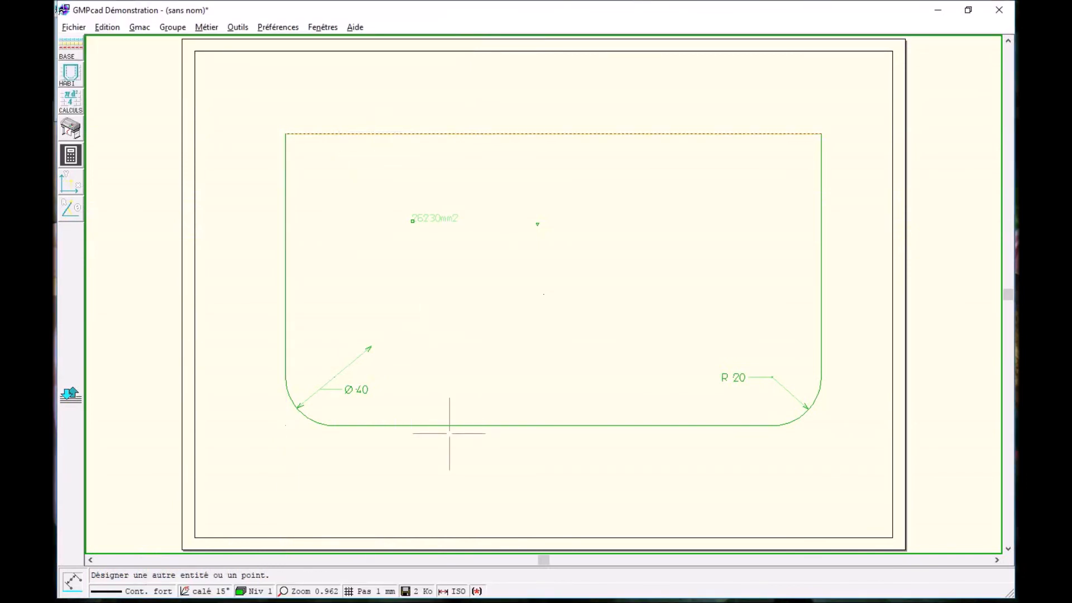
left_click(450, 426)
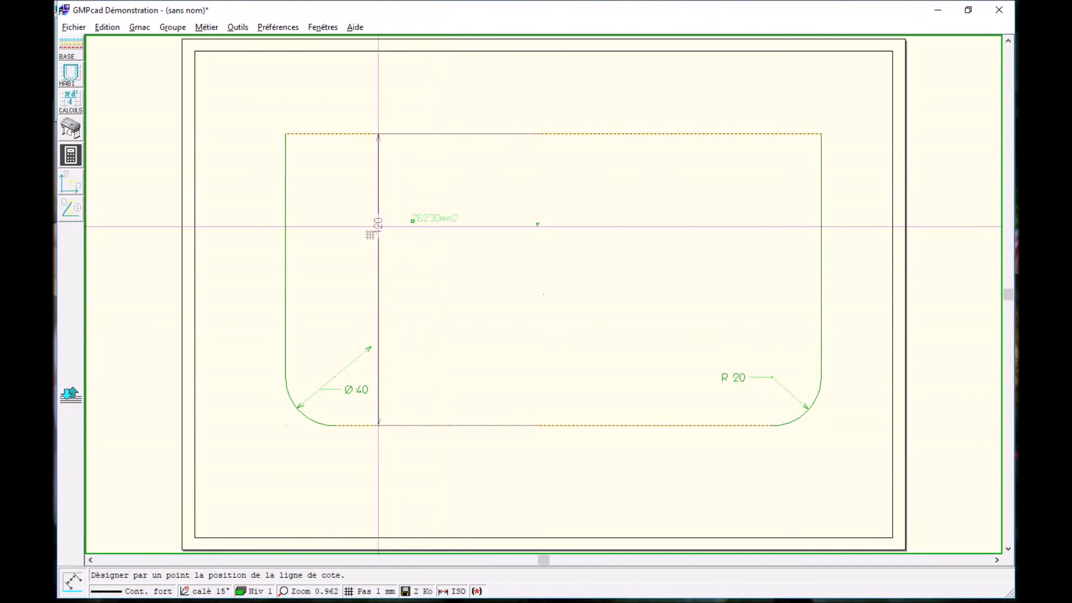
left_click(507, 229)
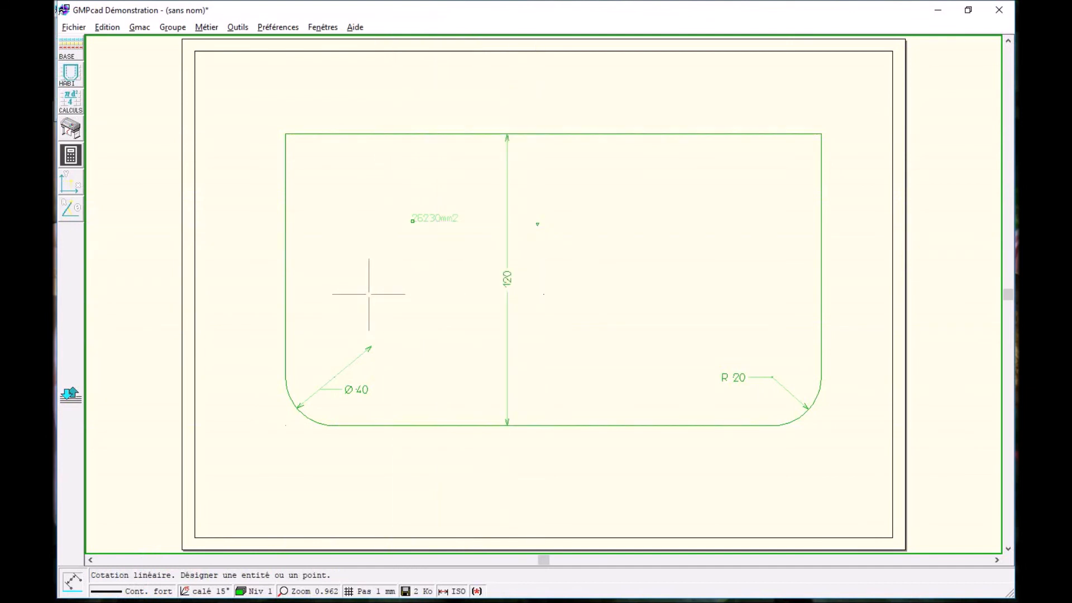
Add a horizontal linear dimension between the plate's left and right sides, placing its line inside the shape below the area text
left_click(286, 283)
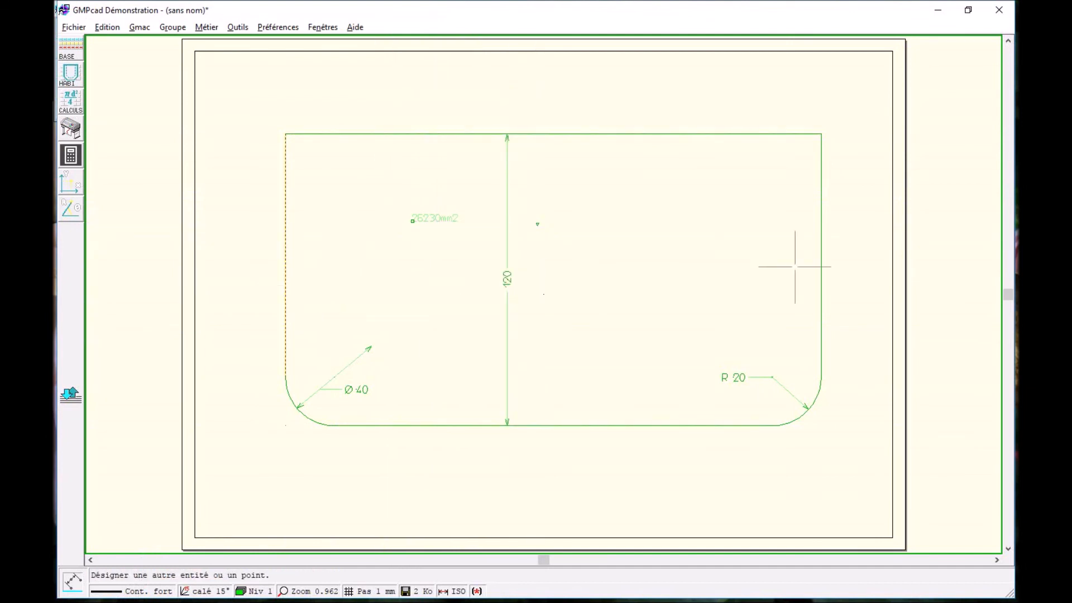
left_click(820, 275)
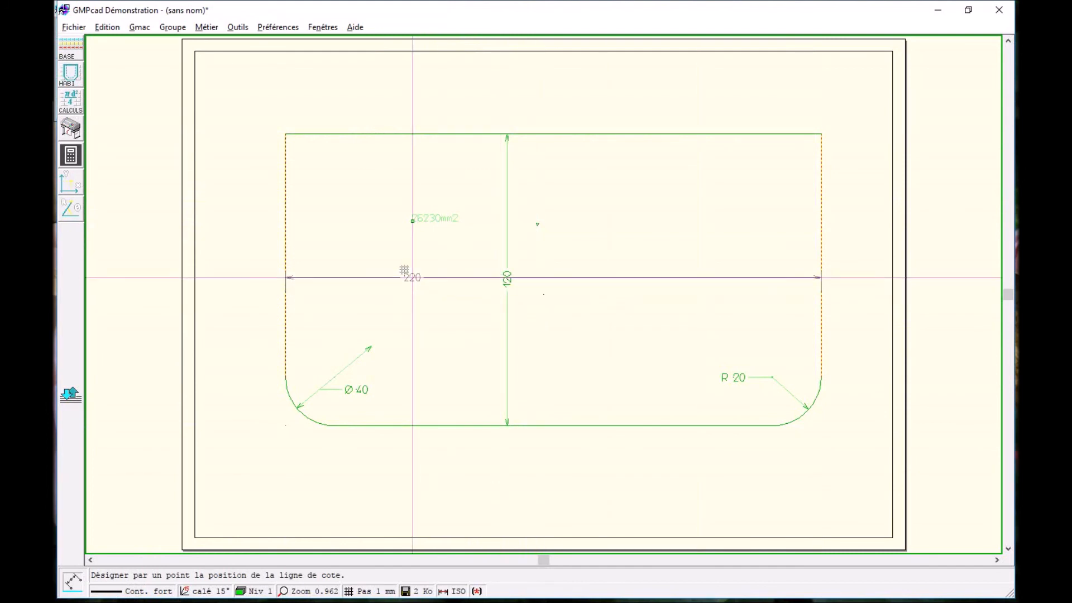
left_click(427, 257)
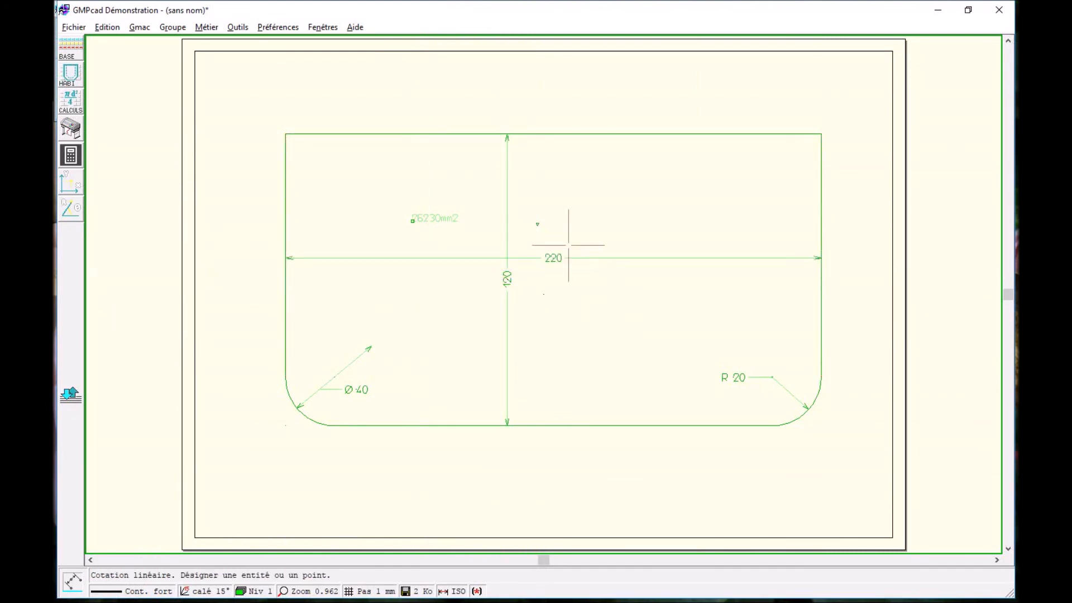